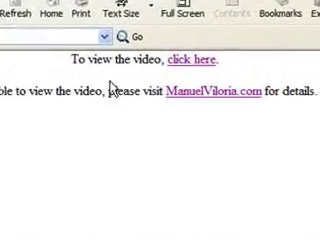
# - Follow the video's 'click here' link to bring up the Enter Password prompt
pyautogui.click(192, 58)
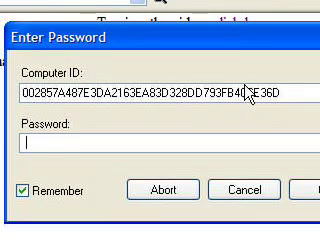
# - Select the entire Computer ID string in the password prompt
pyautogui.moveTo(280, 92); pyautogui.dragTo(21, 90)
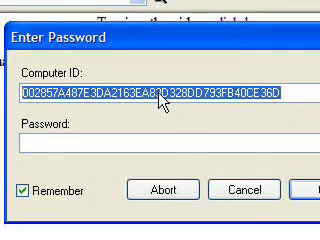
# - Copy the selected Computer ID using the right-click Copy command
pyautogui.rightClick(163, 97)
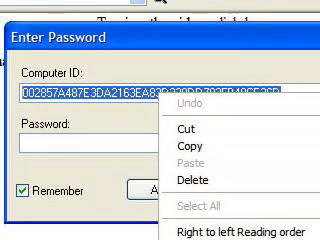
pyautogui.click(190, 146)
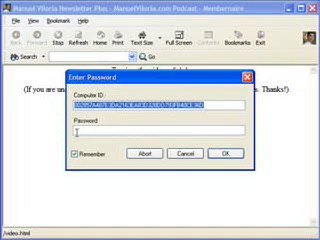
# - Put the cursor in the empty Password field of the Enter Password dialog
pyautogui.click(75, 131)
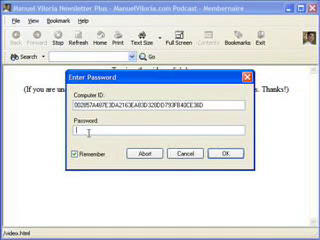